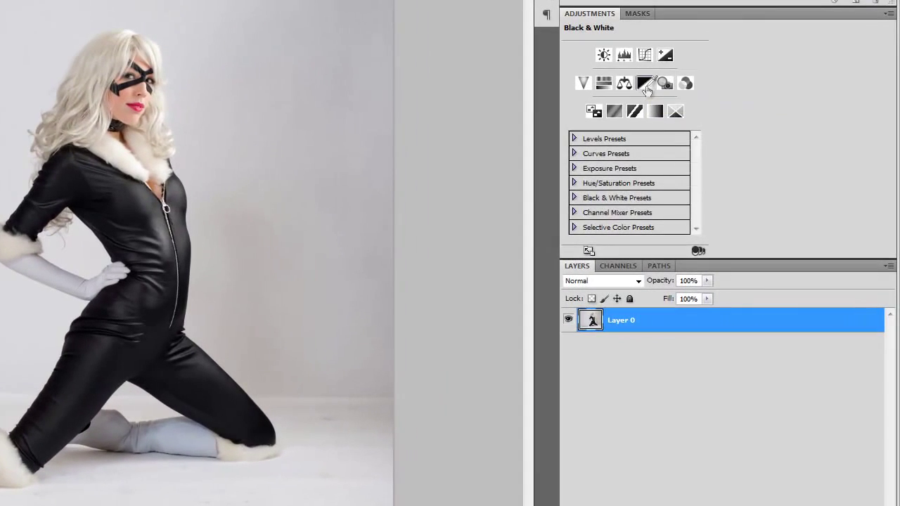
- Add a Black & White adjustment layer and lower its opacity to 18%
click(737, 155)
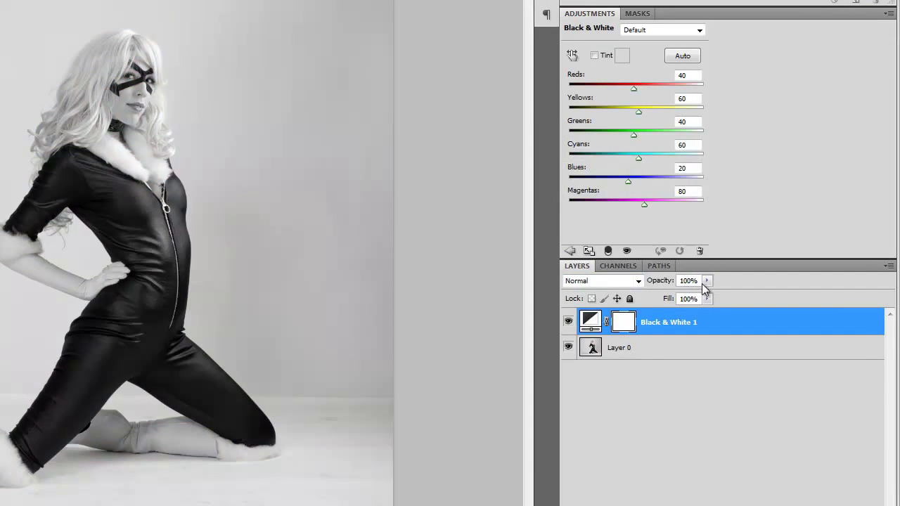
click(705, 283)
drag(668, 300, 650, 298)
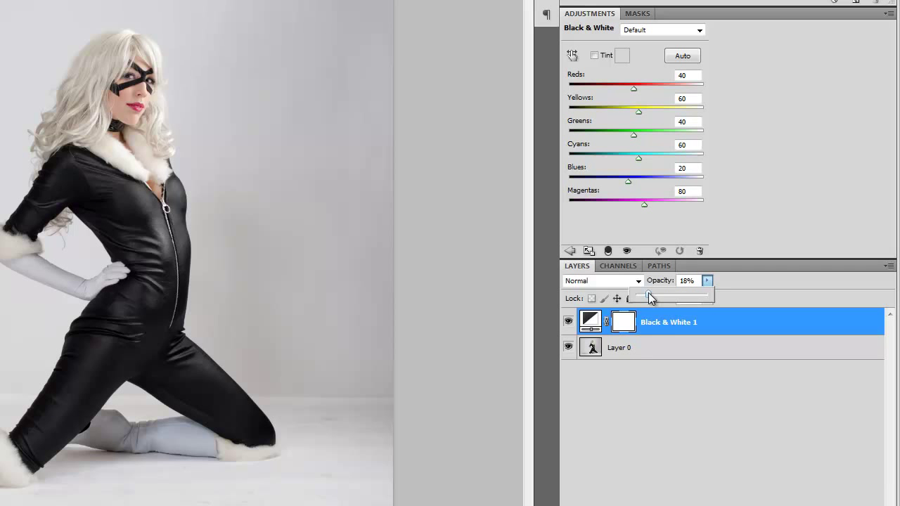
drag(650, 298, 650, 298)
click(733, 413)
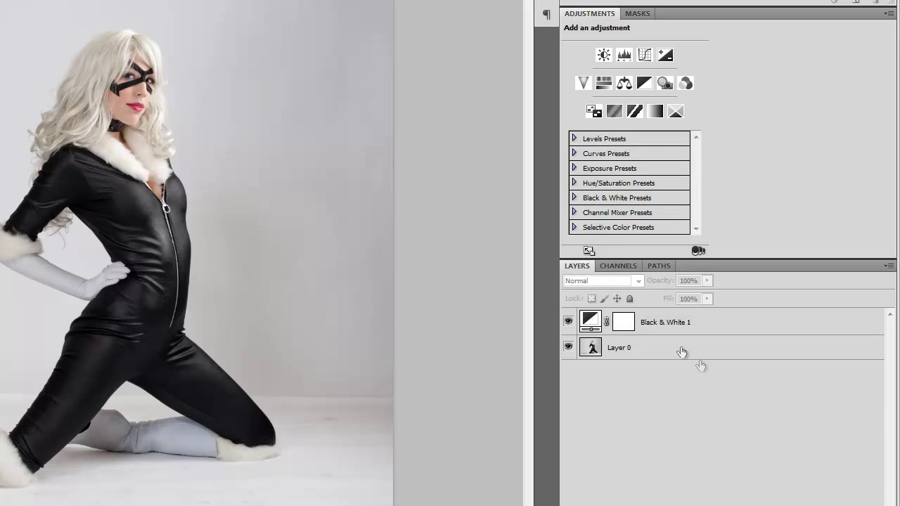
click(690, 317)
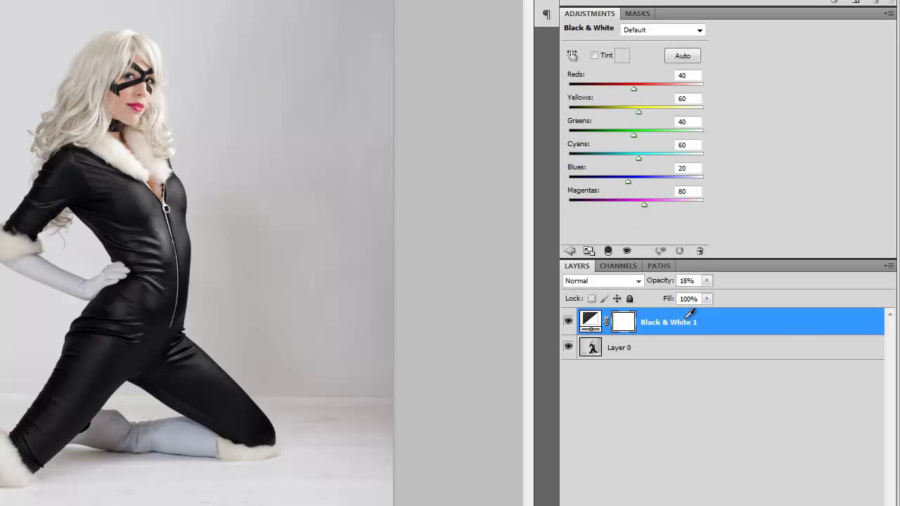
click(571, 251)
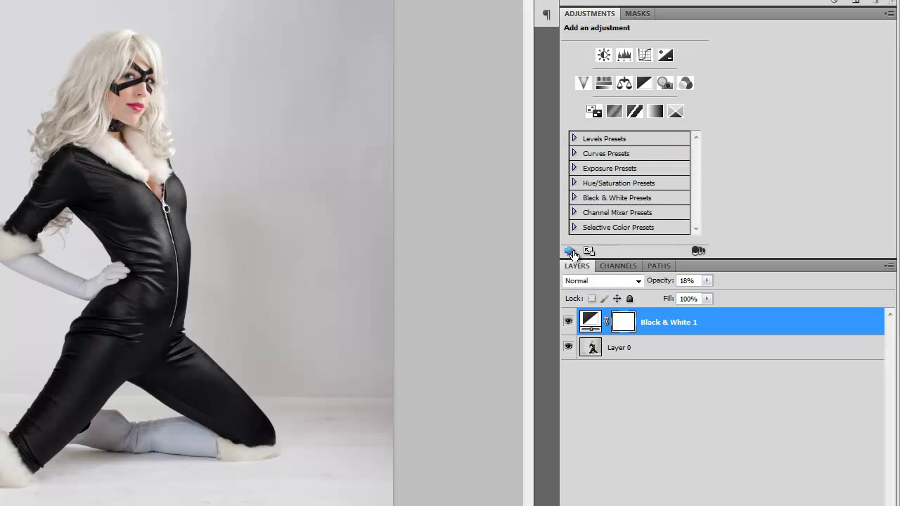
- Add a Gradient Map layer in Soft Light blend mode, keeping opacity at 100%
click(655, 112)
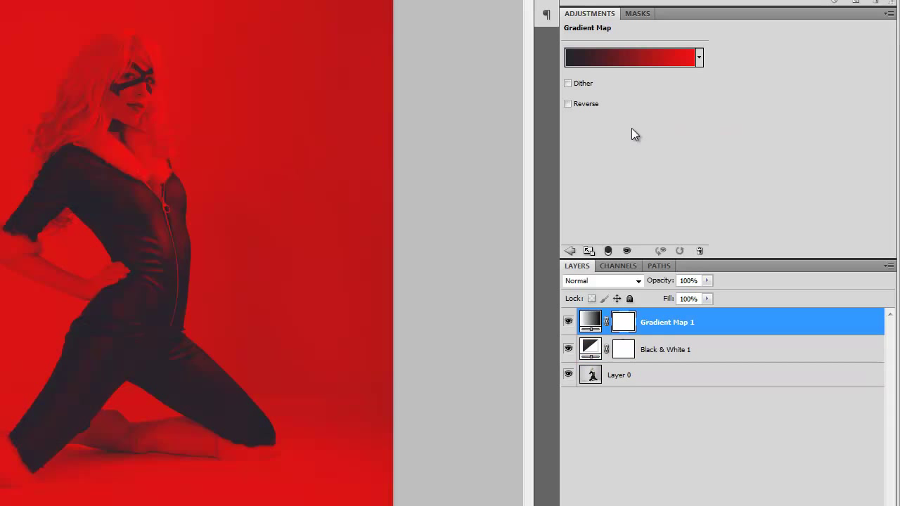
click(639, 282)
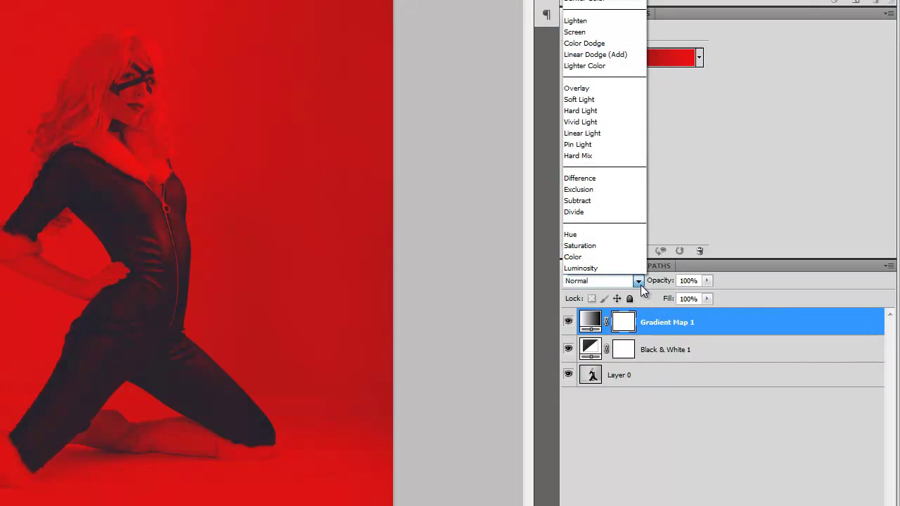
click(611, 105)
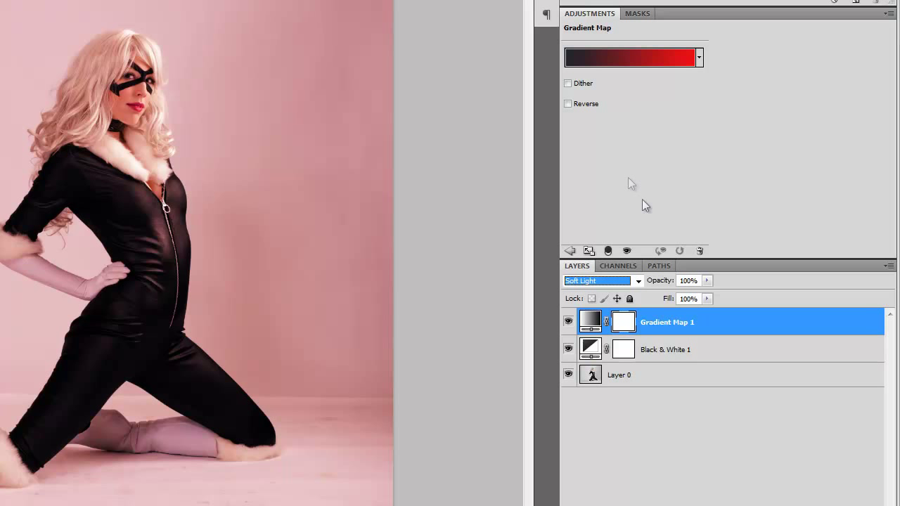
click(709, 282)
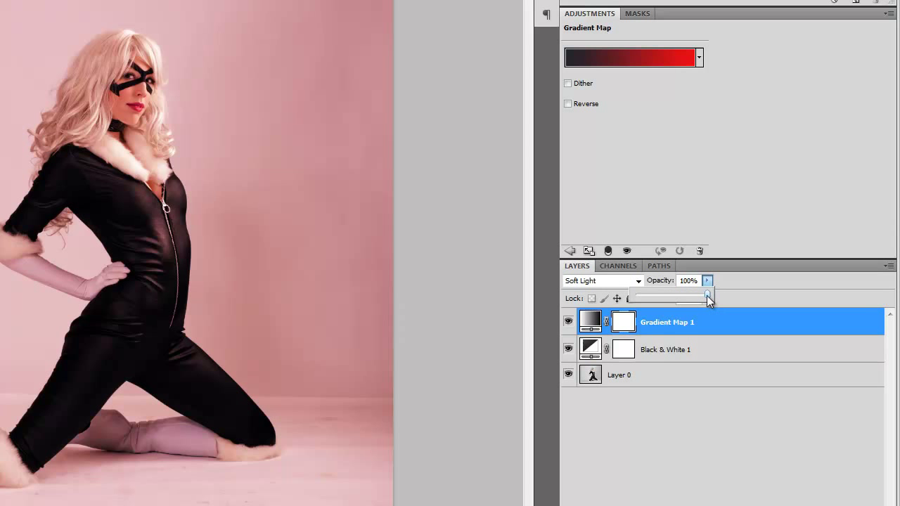
drag(708, 300, 690, 300)
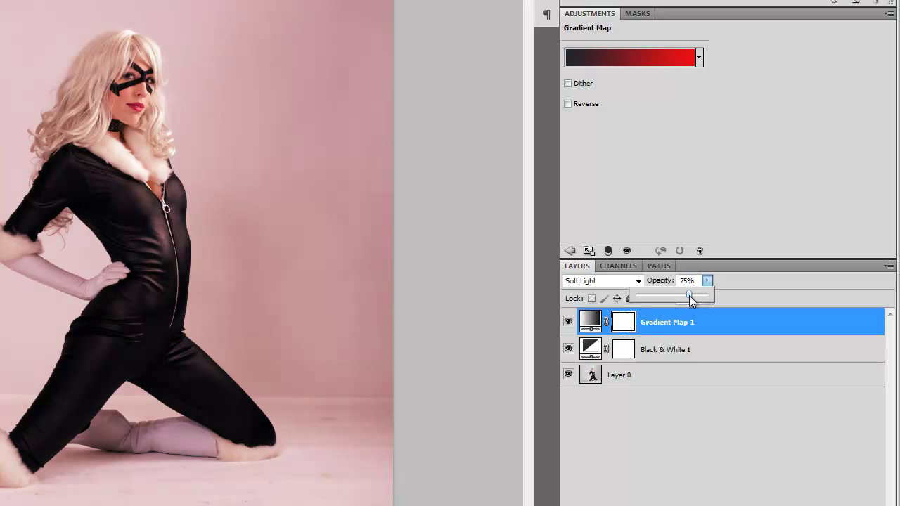
drag(693, 300, 717, 295)
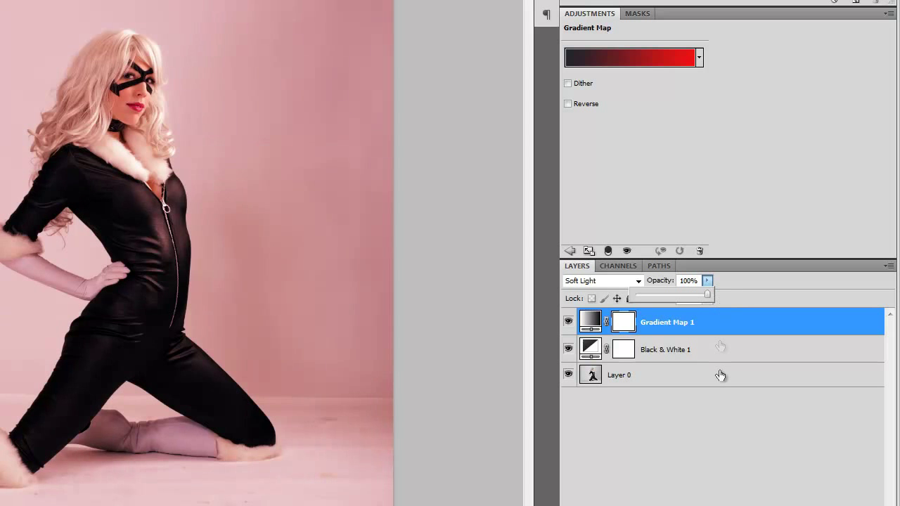
click(642, 66)
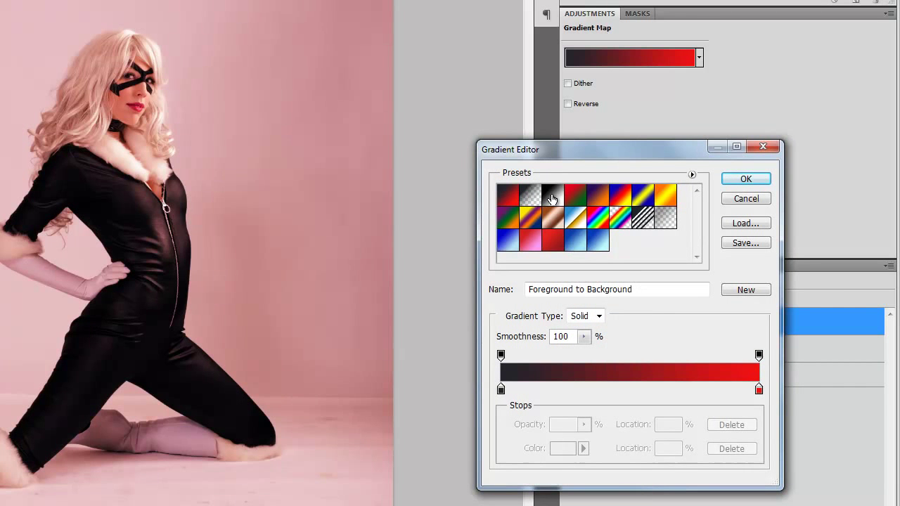
- Apply the Black, White gradient preset to the Gradient Map, reapplying it after one cancel
click(554, 196)
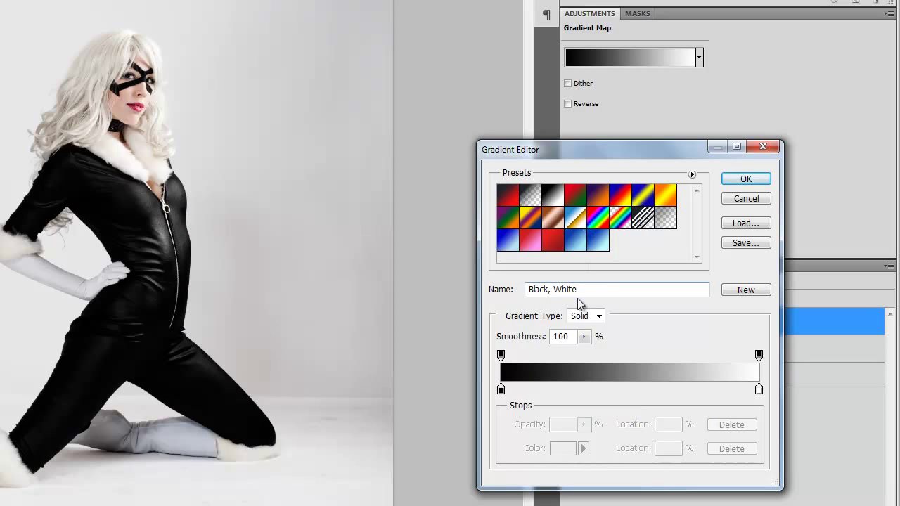
click(763, 146)
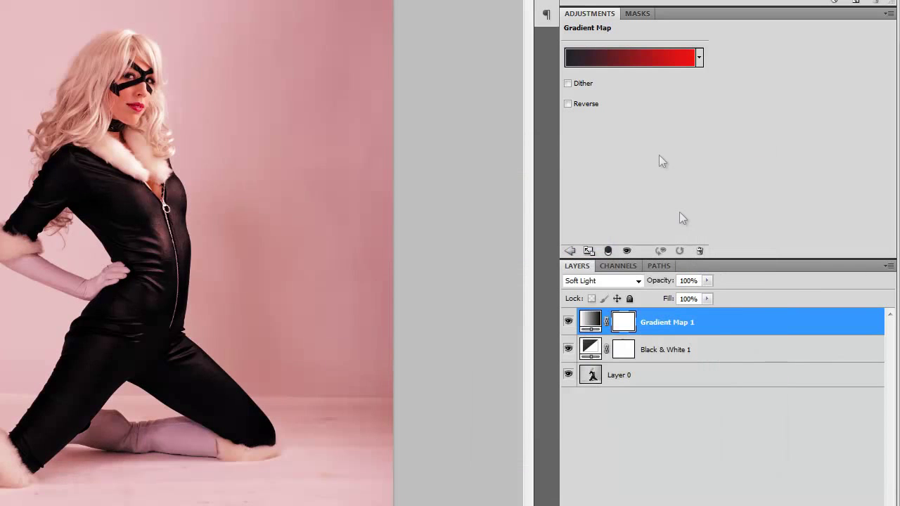
click(597, 60)
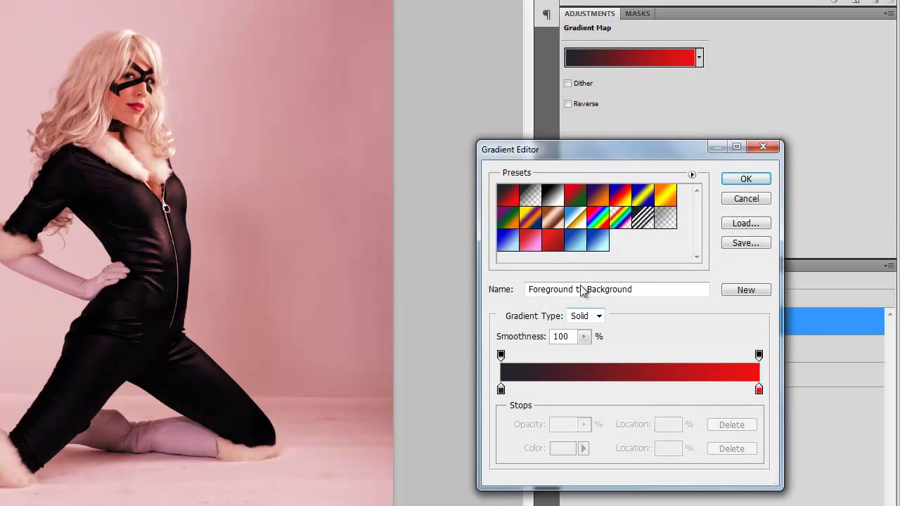
click(552, 199)
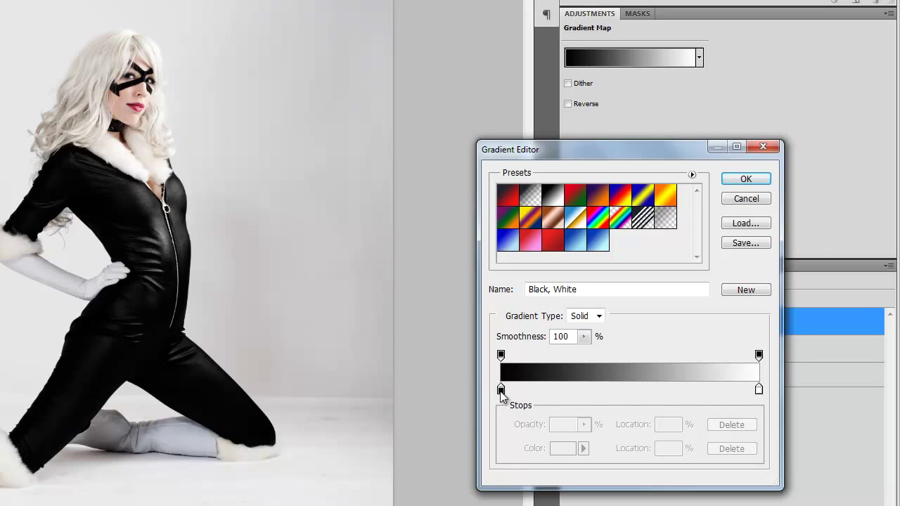
double_click(501, 390)
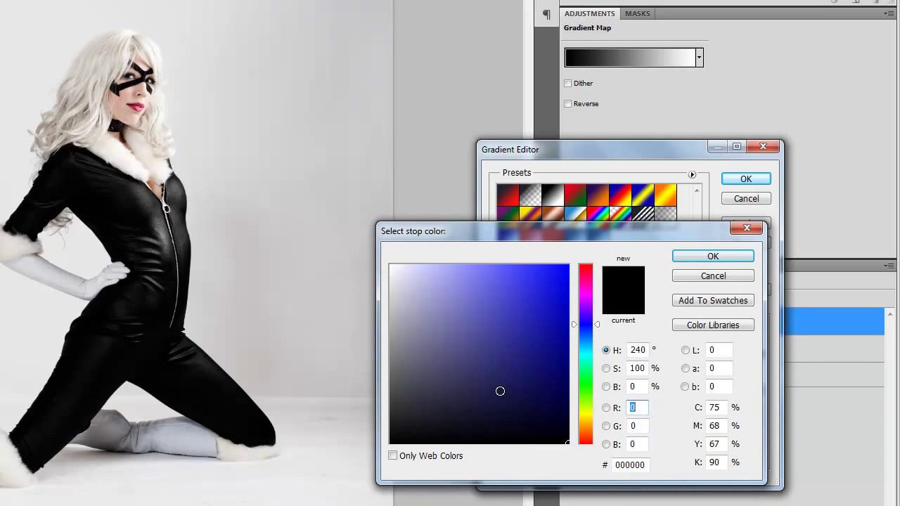
- Set the gradient's dark stop colour to a saturated deep blue
click(587, 324)
mouse_move(542, 283)
mouse_down()
mouse_move(545, 275)
mouse_move(539, 284)
mouse_move(546, 284)
mouse_up()
click(586, 325)
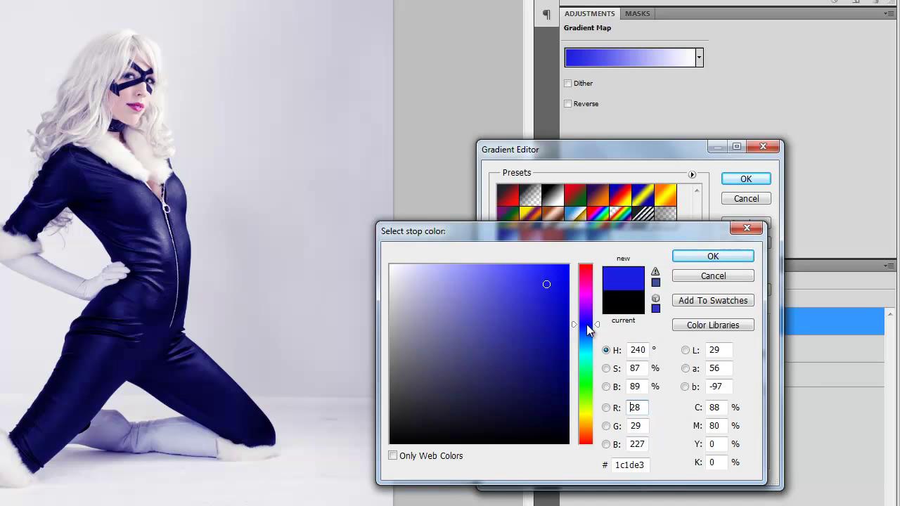
drag(587, 325, 584, 325)
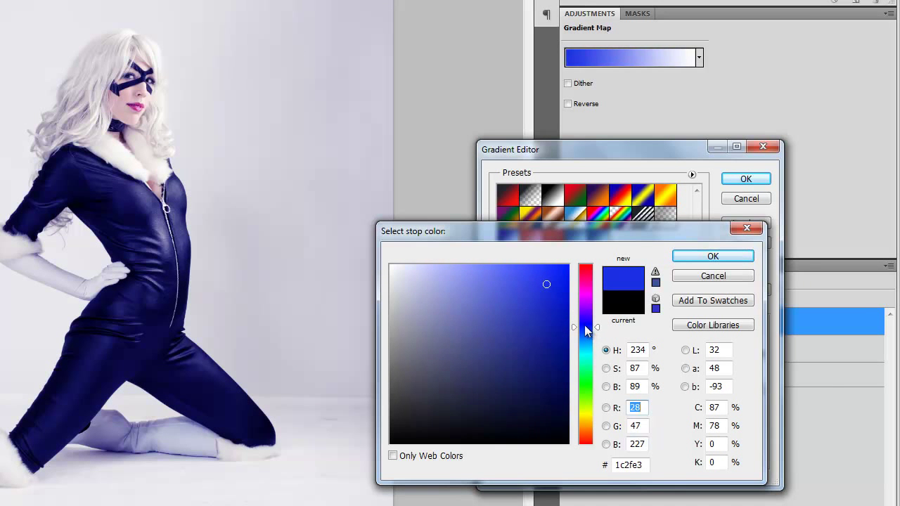
click(558, 287)
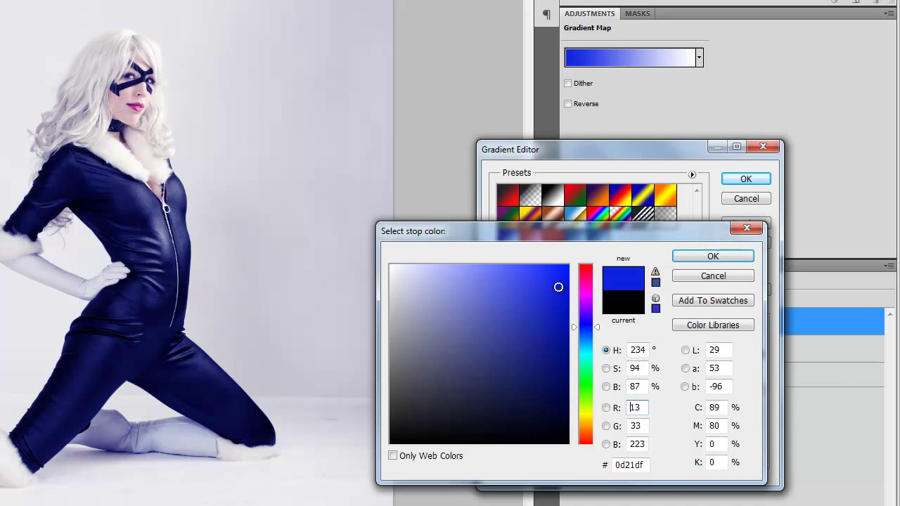
click(711, 257)
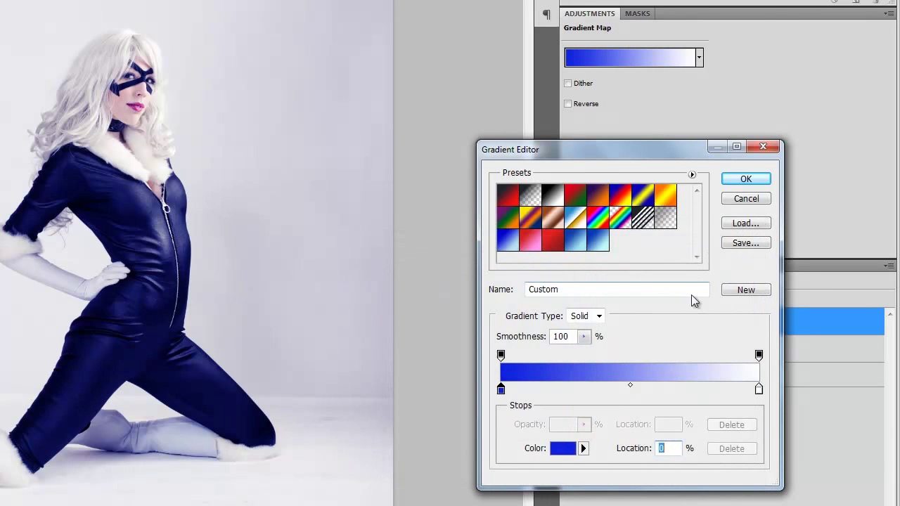
- Make the light stop pale cyan at location 59% and confirm the gradient
double_click(759, 390)
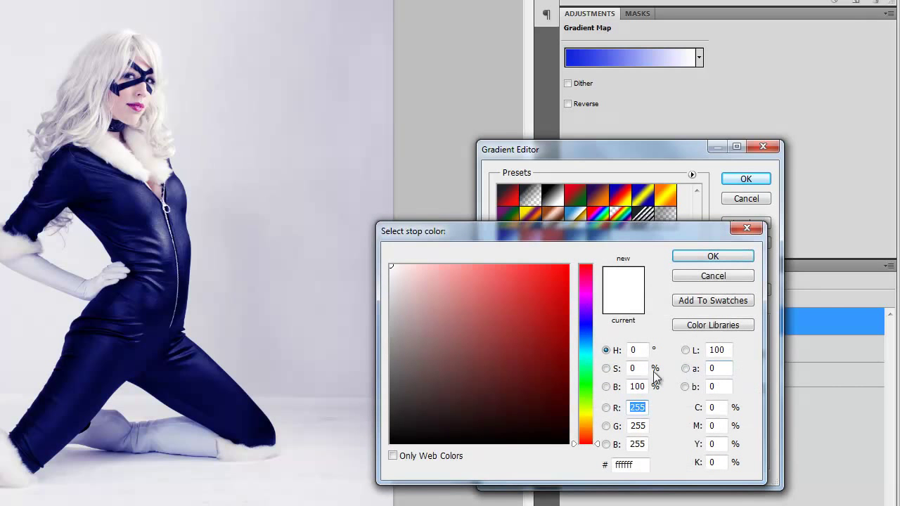
drag(590, 352, 589, 353)
drag(451, 278, 442, 272)
click(695, 259)
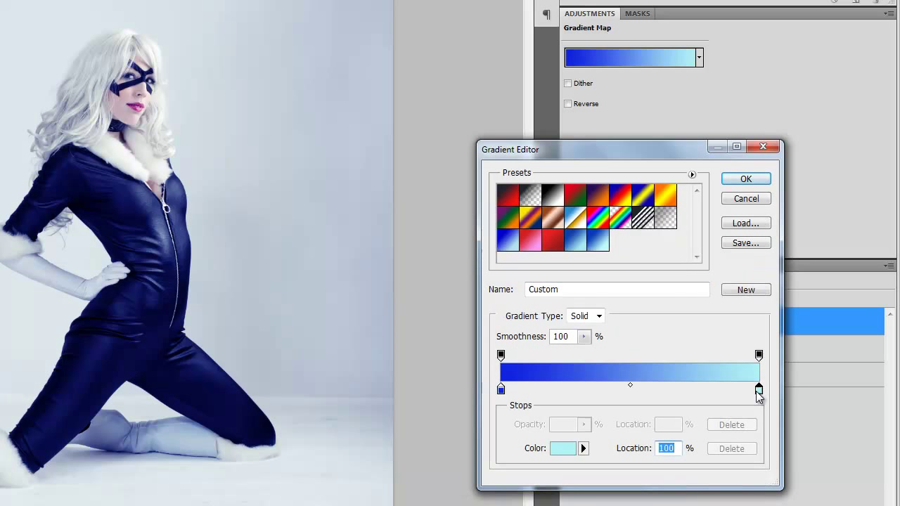
mouse_move(759, 396)
mouse_down()
mouse_move(653, 396)
mouse_move(759, 392)
mouse_up()
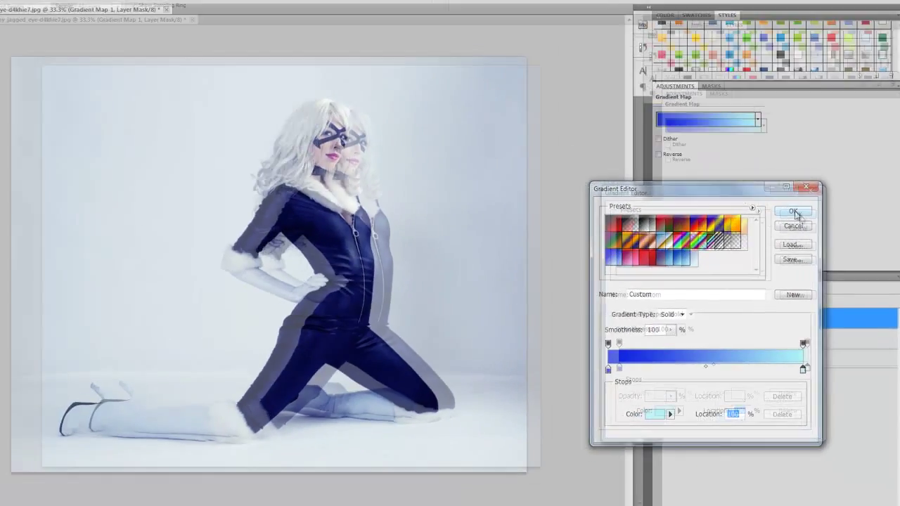
click(748, 181)
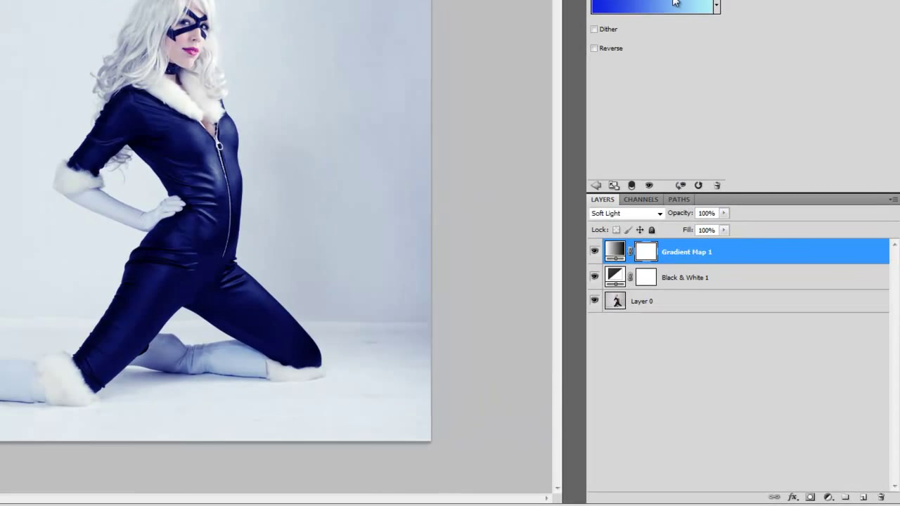
- Switch the gradient map to the Violet, Orange preset and slide the orange stop toward 61%
click(674, 4)
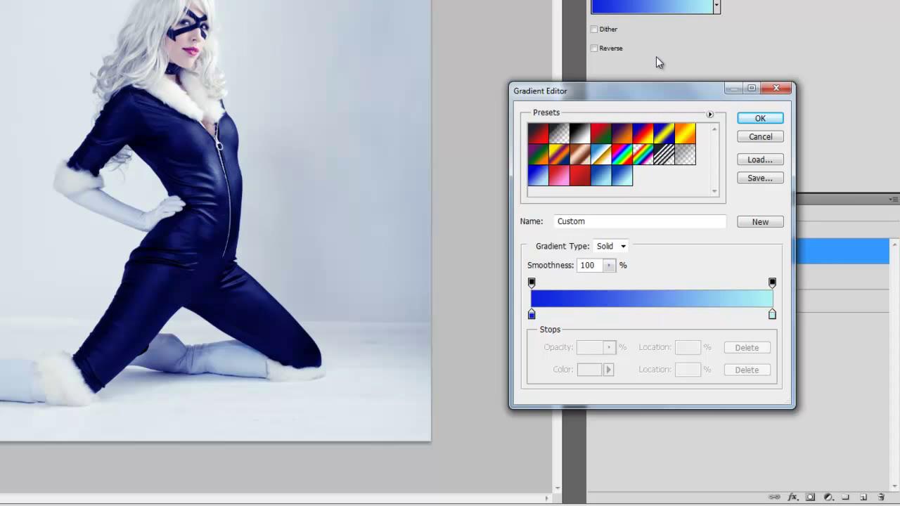
click(622, 139)
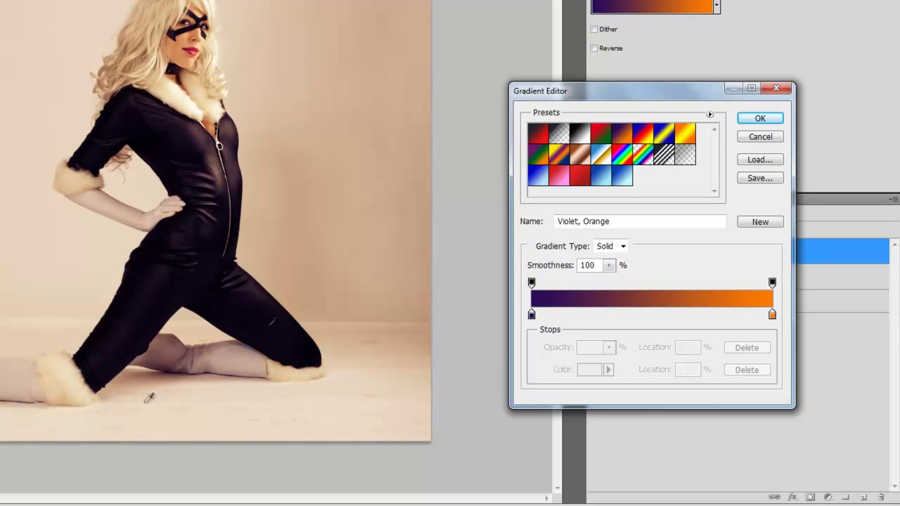
click(20, 503)
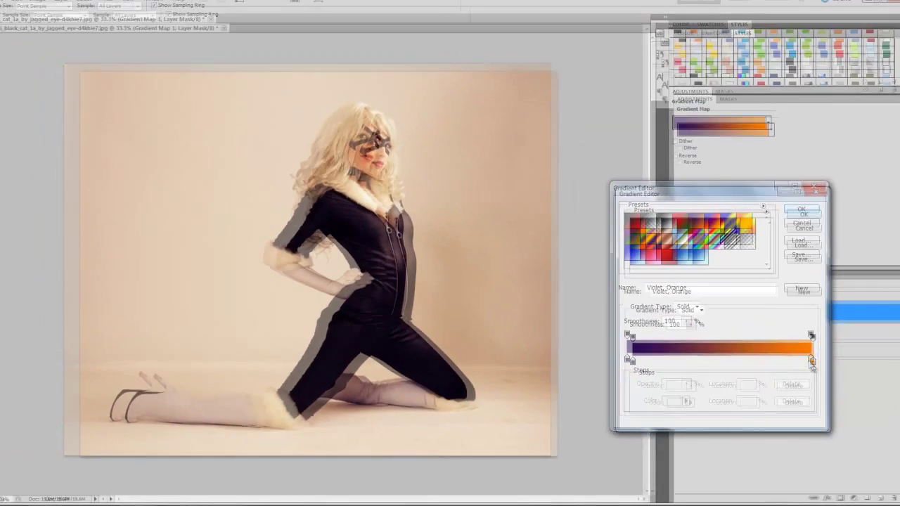
drag(772, 314, 714, 318)
drag(773, 367, 816, 365)
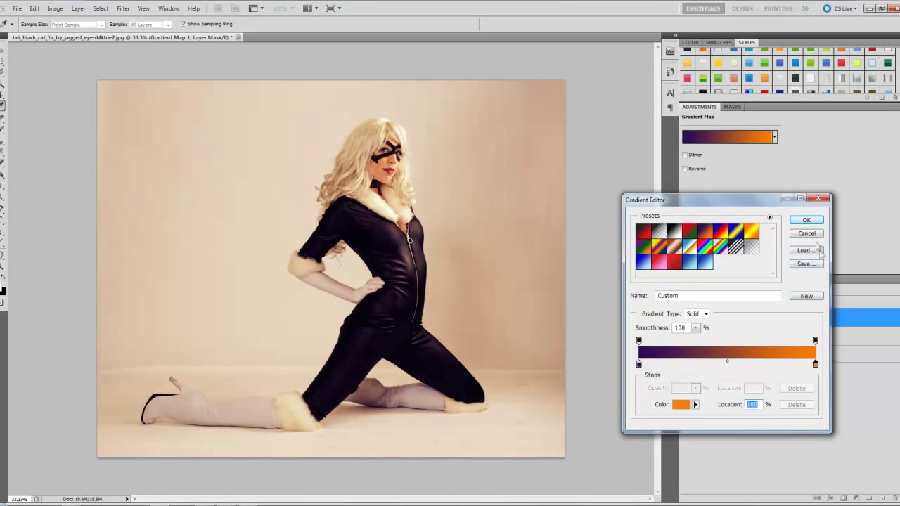
- Confirm the violet-to-orange gradient and hide the Black & White 1 and Gradient Map 1 layers
click(809, 222)
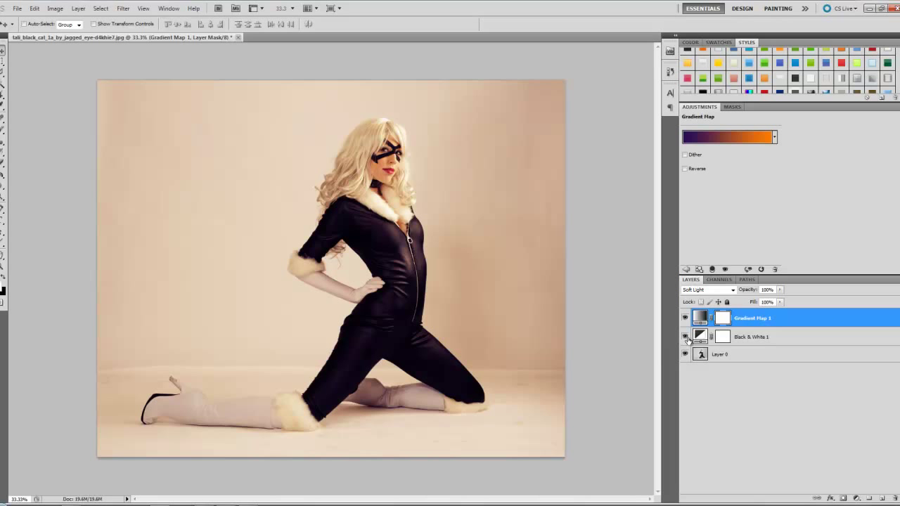
click(686, 339)
click(686, 318)
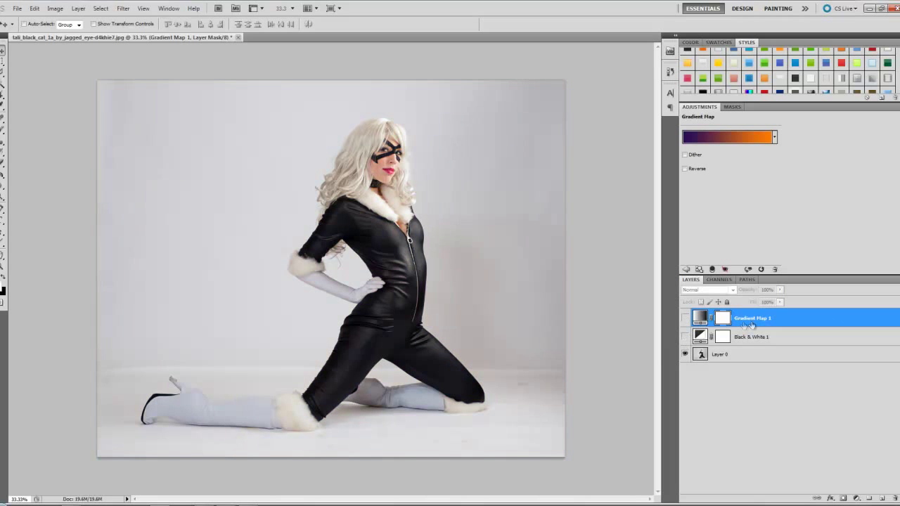
click(751, 325)
- Delete the Black & White 1 and Gradient Map 1 layers
click(764, 337)
key(Delete)
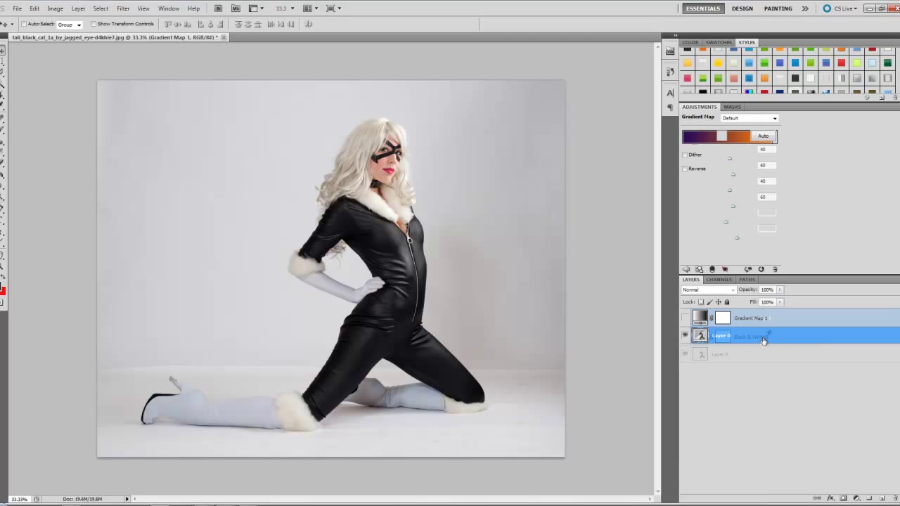
click(758, 320)
key(Delete)
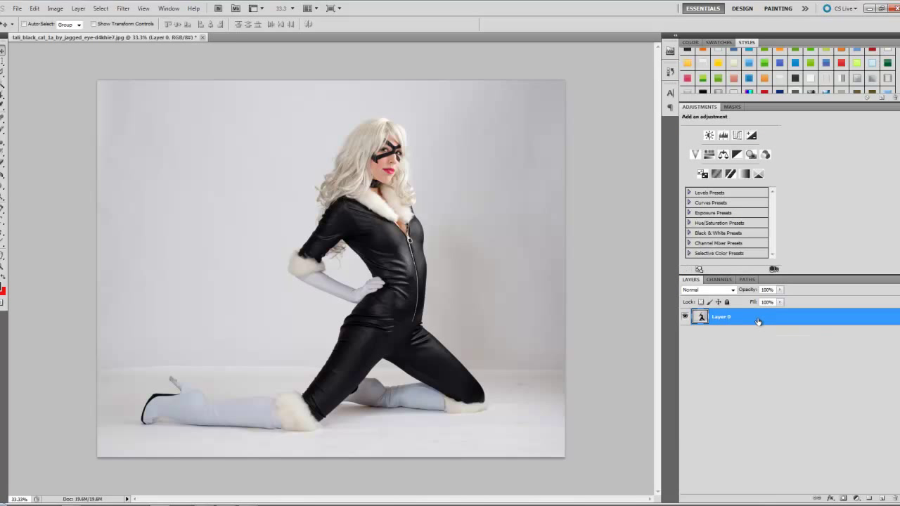
- Add a Curves layer, raise an upper point to brighten, then try and remove a shadow point
click(738, 139)
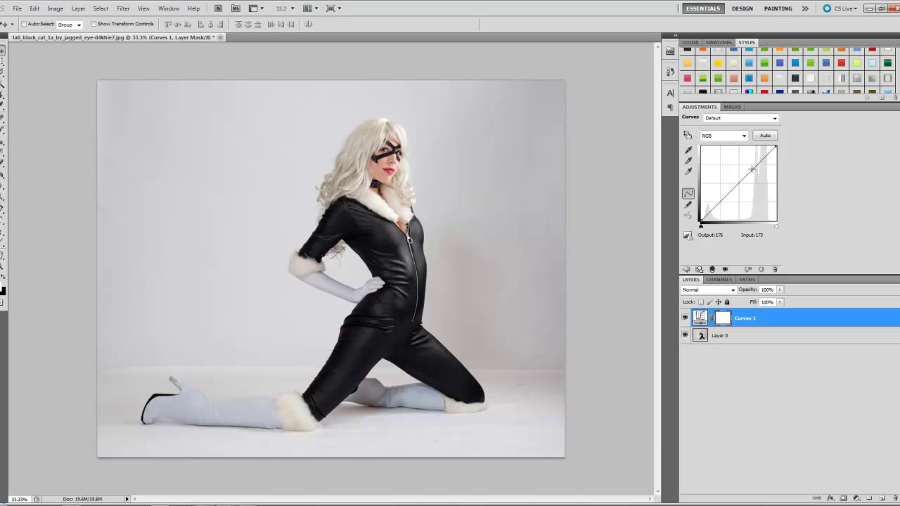
click(752, 169)
drag(751, 169, 750, 161)
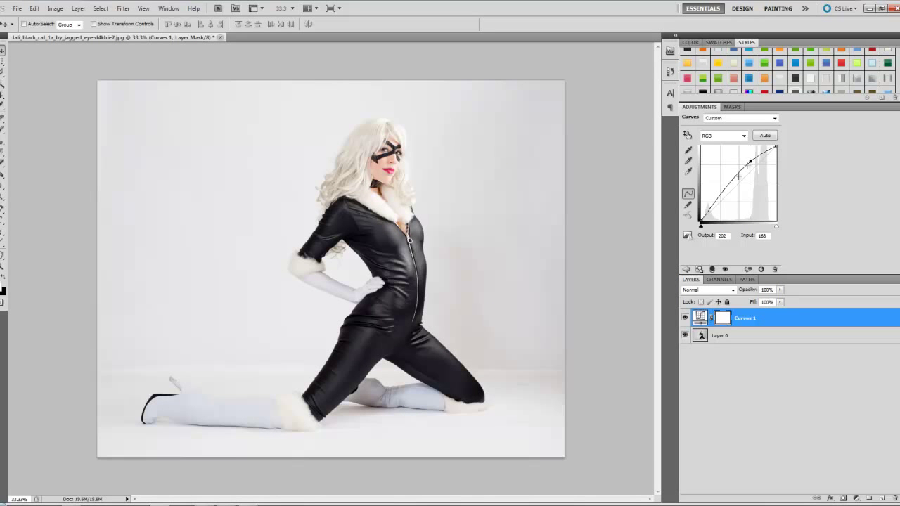
drag(715, 204, 715, 210)
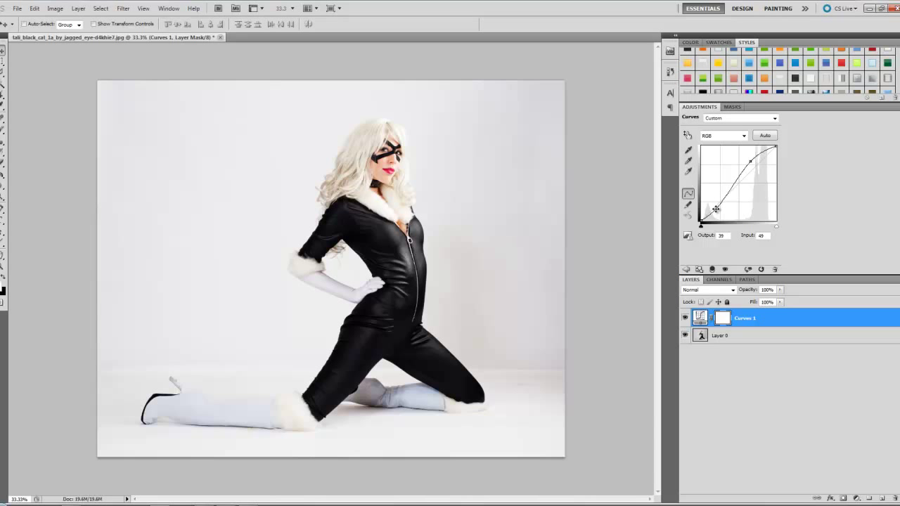
drag(715, 209, 716, 222)
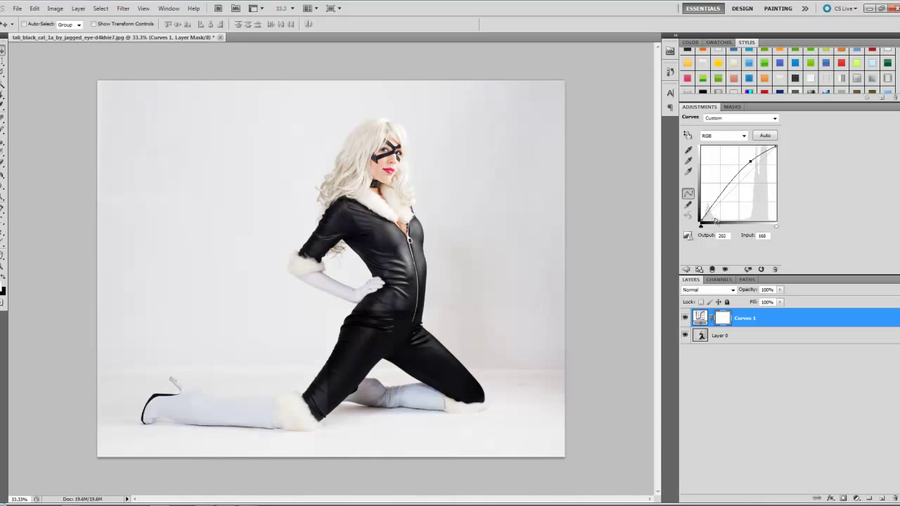
- Reset the RGB curve and bend the Red channel curve for a soft pink tint
drag(750, 161, 734, 141)
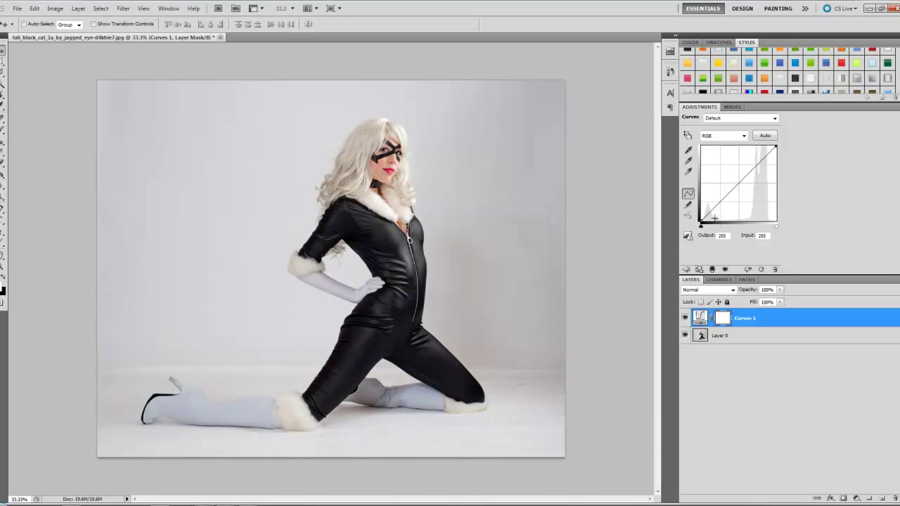
click(743, 136)
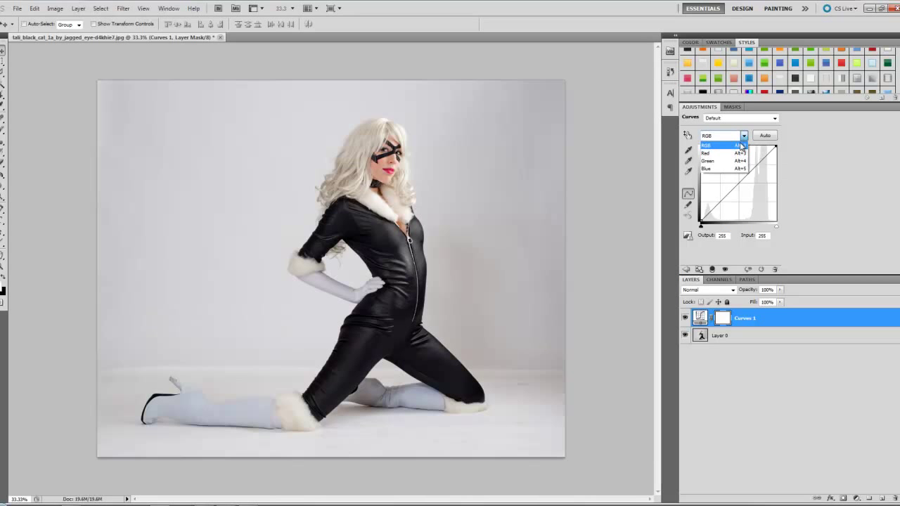
click(738, 153)
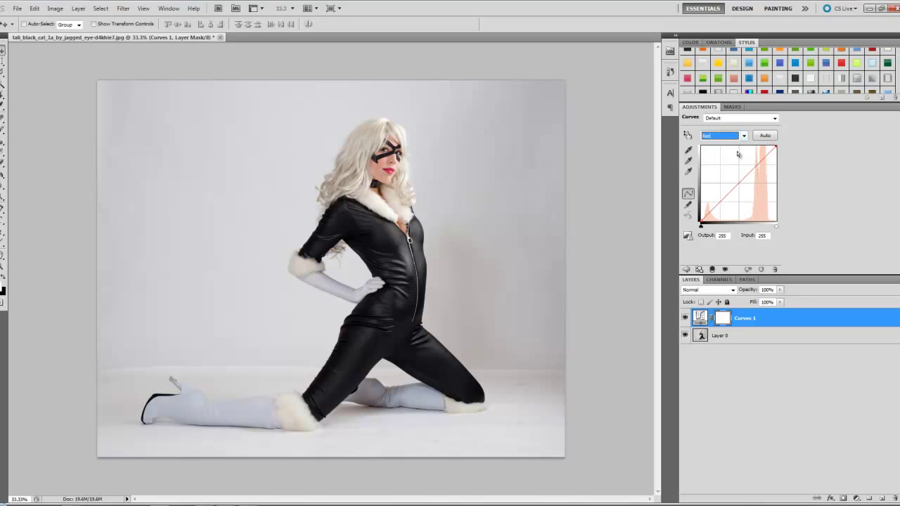
drag(747, 174, 748, 166)
click(717, 205)
drag(717, 204, 720, 207)
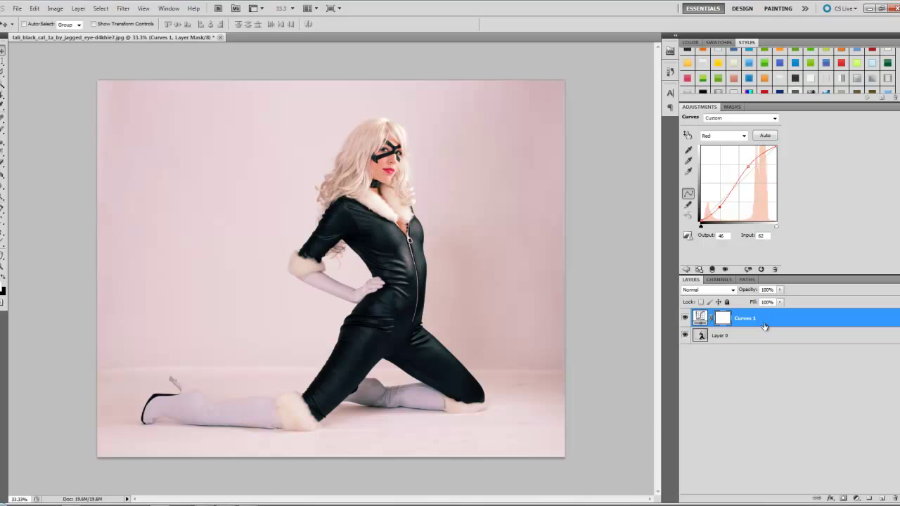
- Lift the Green channel curve, then delete the Curves 1 layer
click(744, 136)
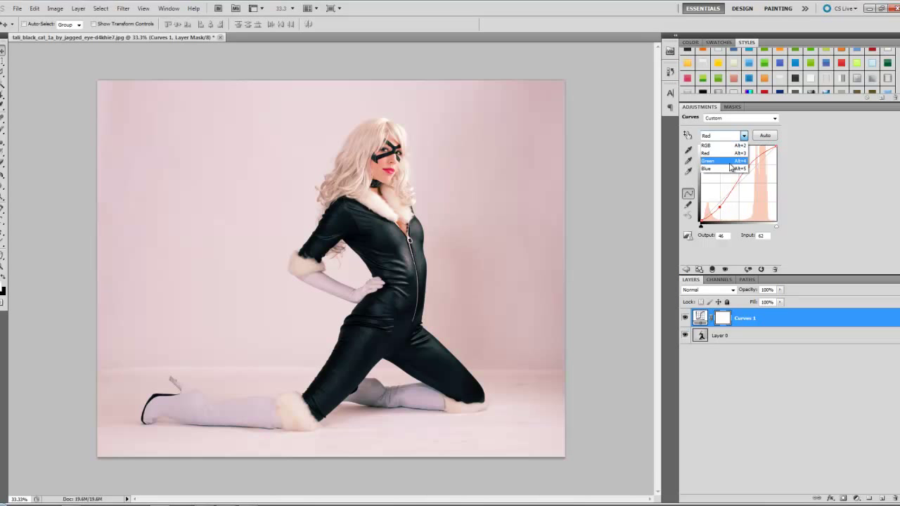
click(731, 163)
drag(744, 178, 749, 173)
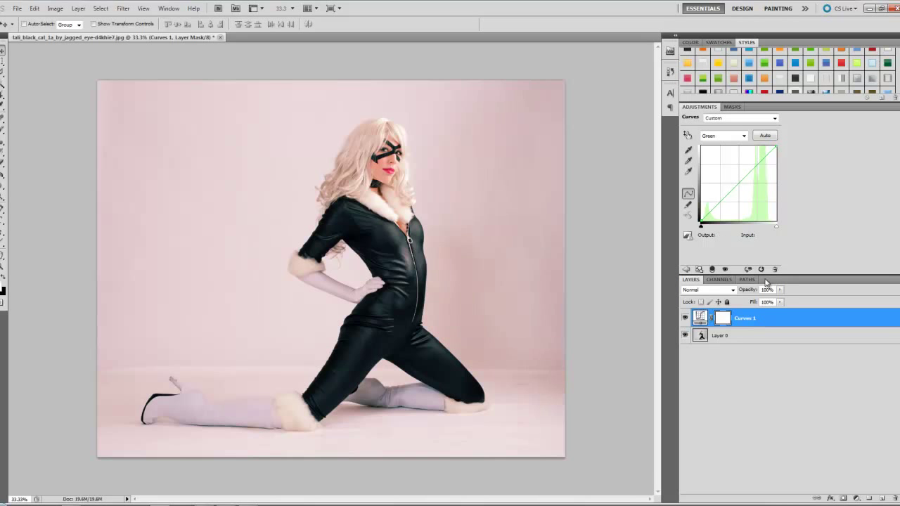
click(774, 270)
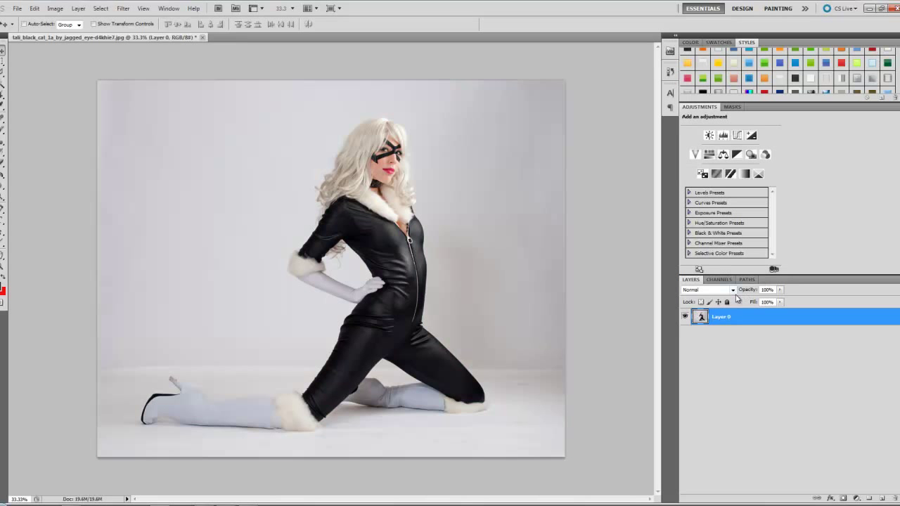
click(736, 293)
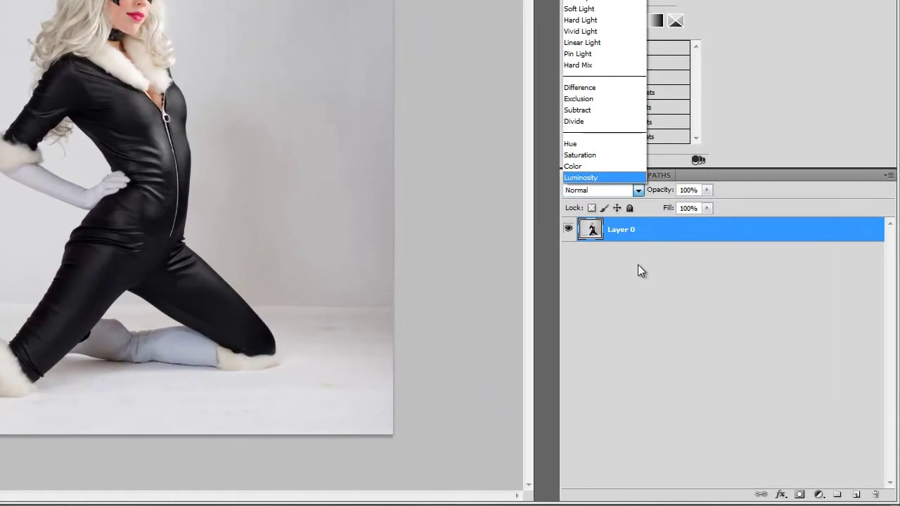
click(732, 340)
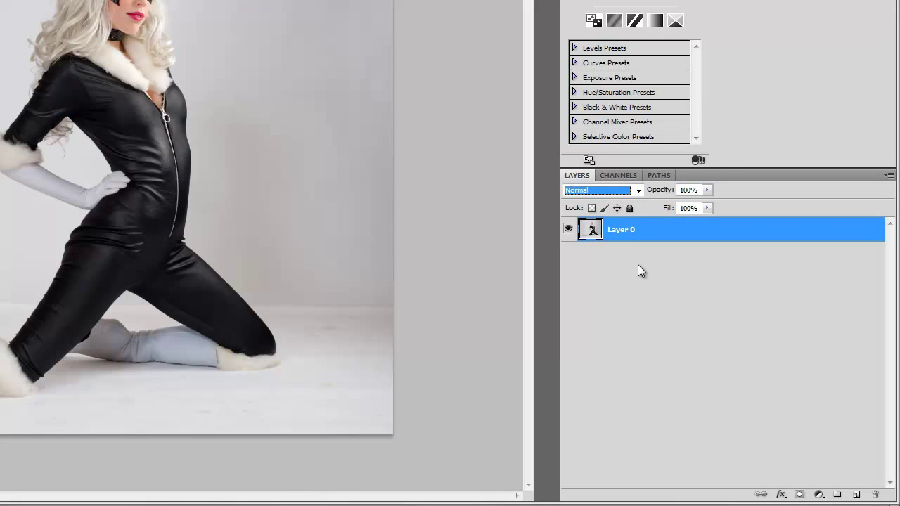